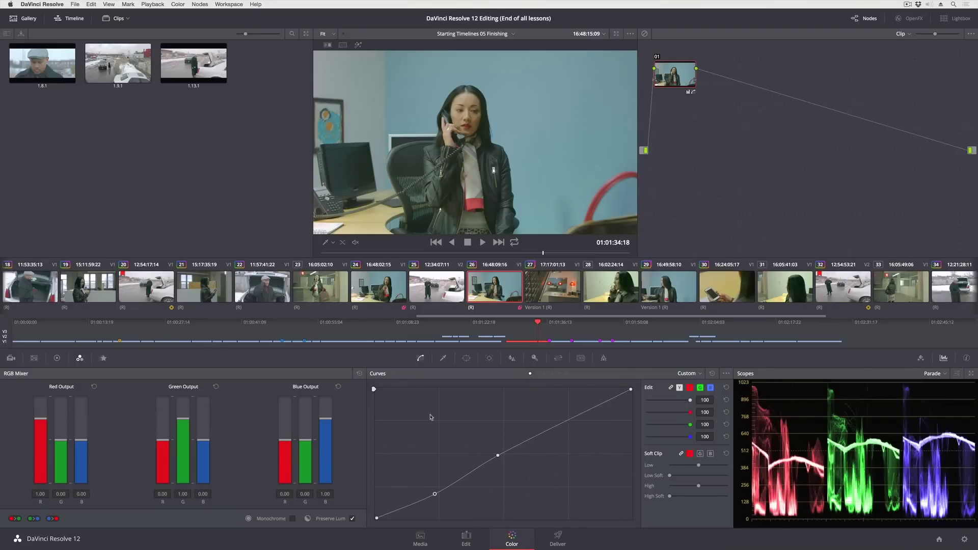
Add serial node 02 after node 01 with Option+S
{"action": "key", "text": "alt+s"}
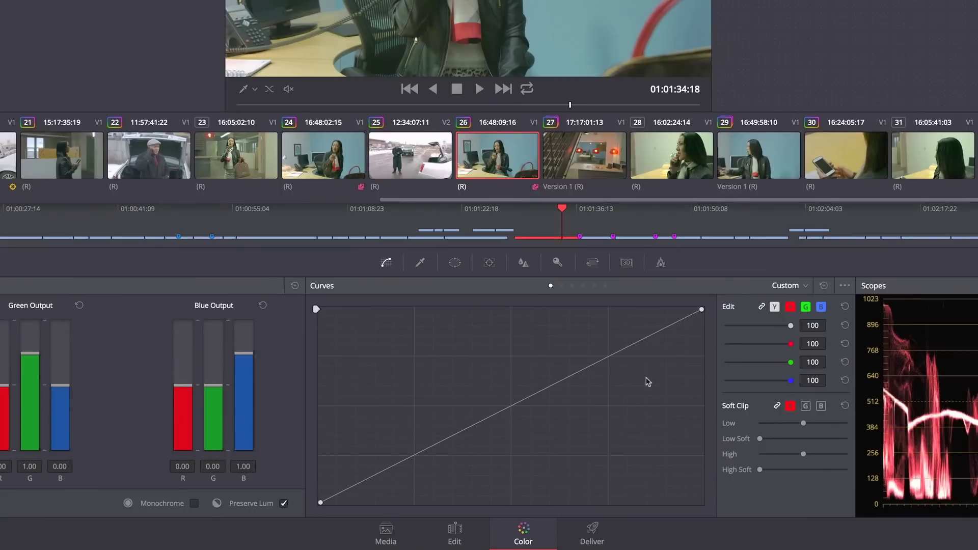
Switch node 02's qualifier to 3D and sample skin on the woman's forehead, cheek and hand
{"action": "left_click", "coordinate": [427, 263]}
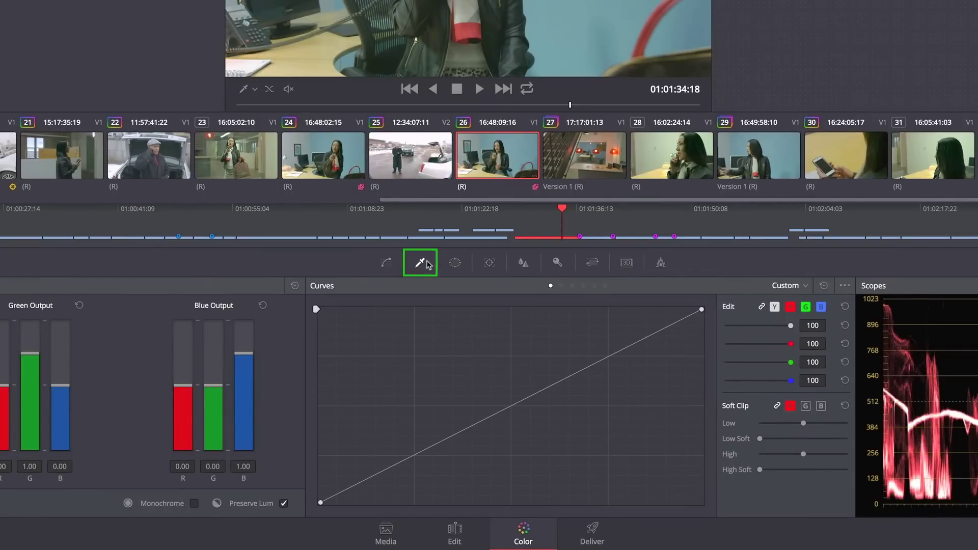
{"action": "left_click", "coordinate": [818, 285]}
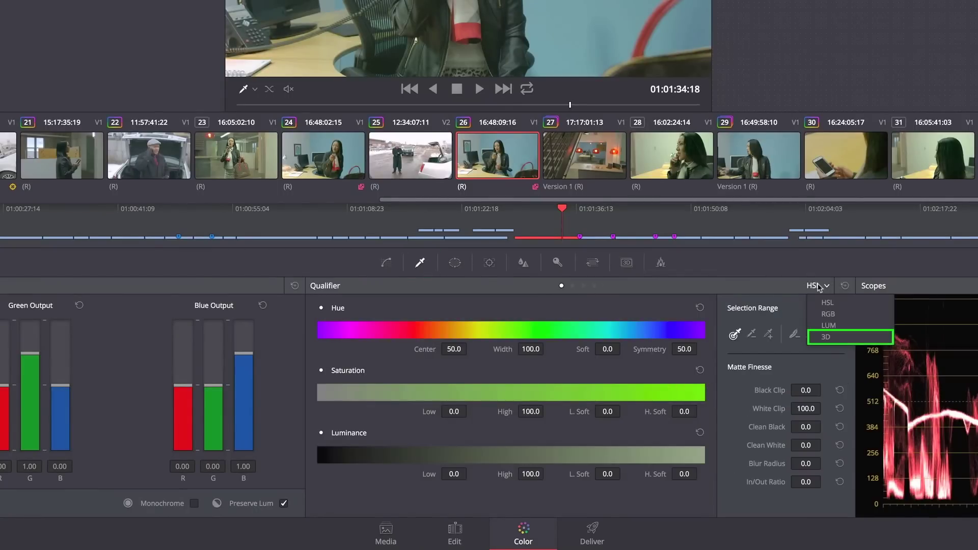
{"action": "left_click", "coordinate": [827, 337]}
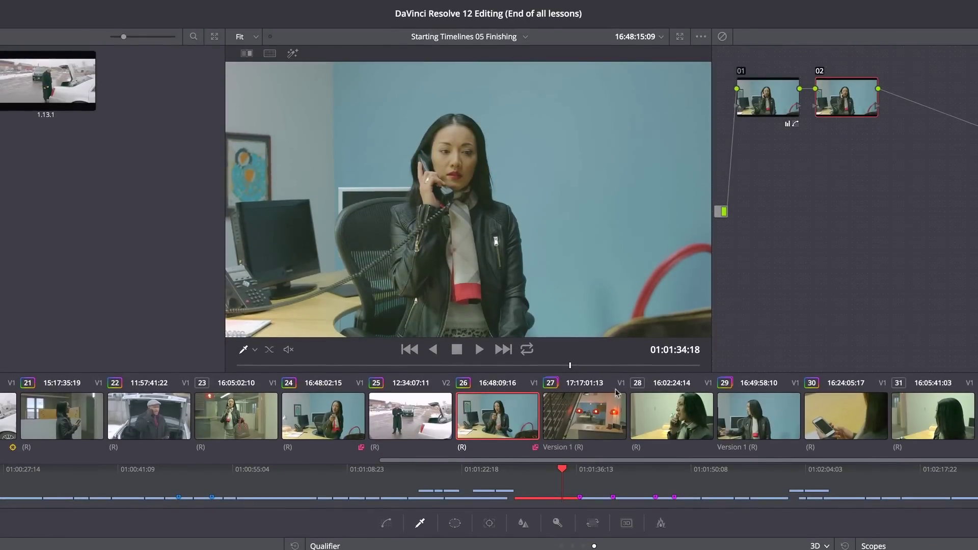
{"action": "mouse_move", "coordinate": [442, 137]}
{"action": "left_mouse_down"}
{"action": "mouse_move", "coordinate": [461, 135]}
{"action": "mouse_move", "coordinate": [469, 167]}
{"action": "left_mouse_up"}
{"action": "left_click_drag", "start_coordinate": [428, 197], "coordinate": [424, 187]}
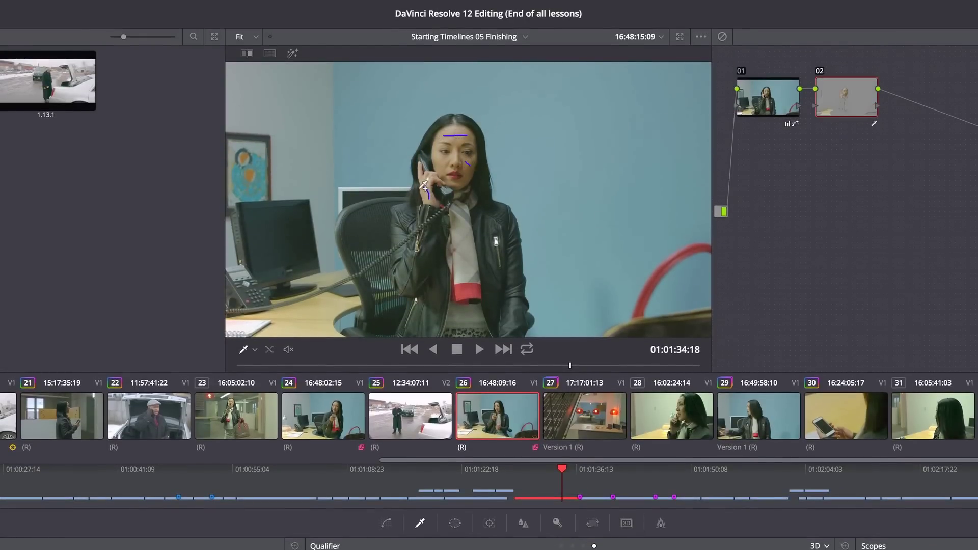
Preview the key on grey and clean the matte to Clean Black 2.2 and Clean White 6.7
{"action": "left_click", "coordinate": [292, 54]}
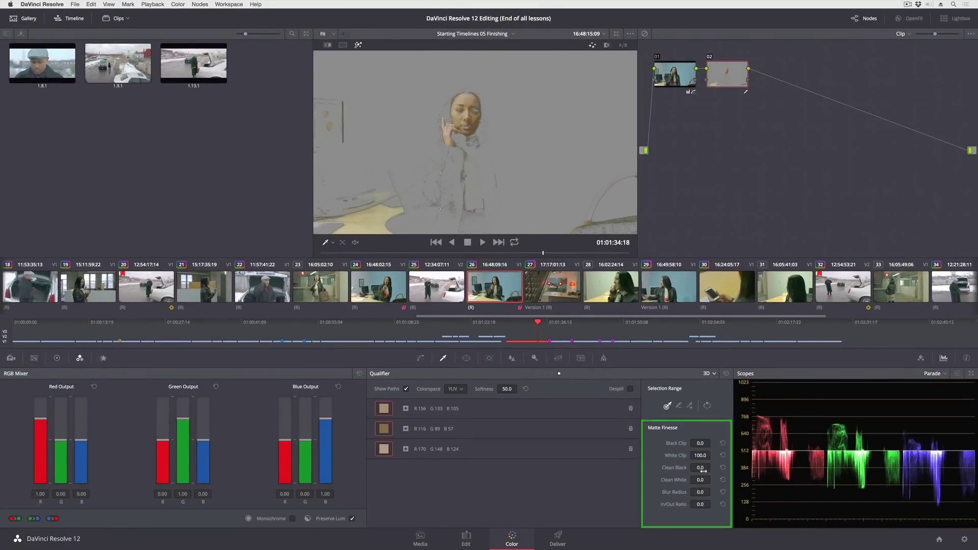
{"action": "left_click_drag", "start_coordinate": [700, 468], "coordinate": [708, 467]}
{"action": "left_click_drag", "start_coordinate": [700, 479], "coordinate": [711, 480]}
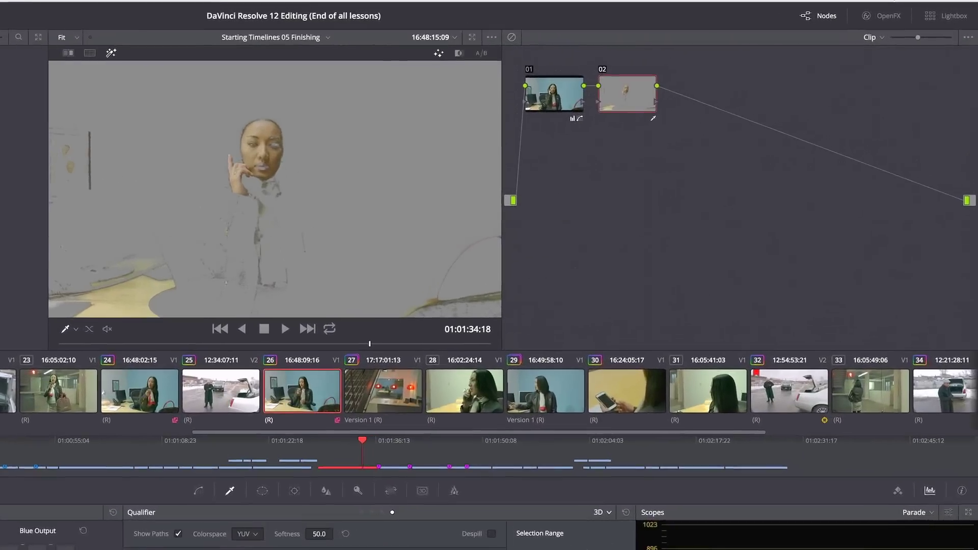
Add serial node 03, shift it right, and add a separate corrector node 04
{"action": "key", "text": "alt+s"}
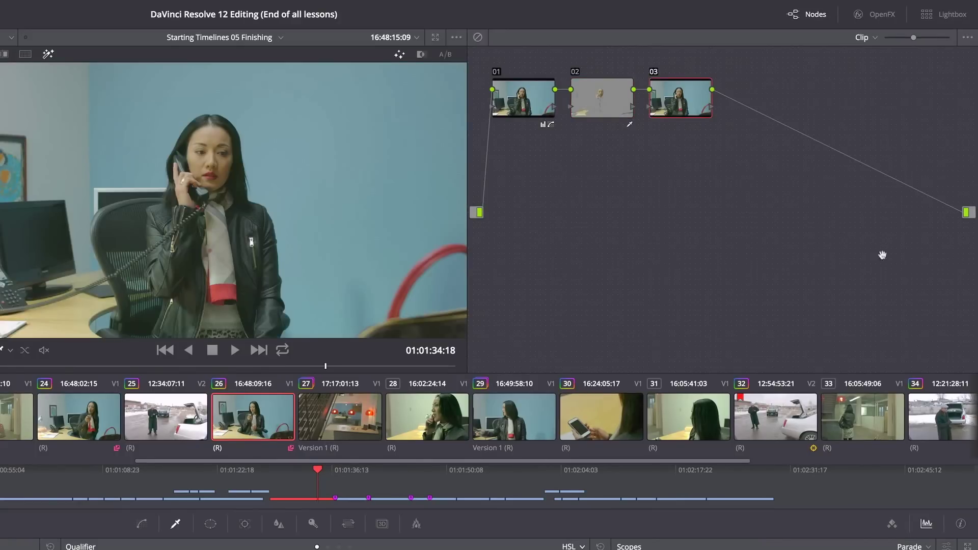
{"action": "left_click_drag", "start_coordinate": [683, 94], "coordinate": [766, 95]}
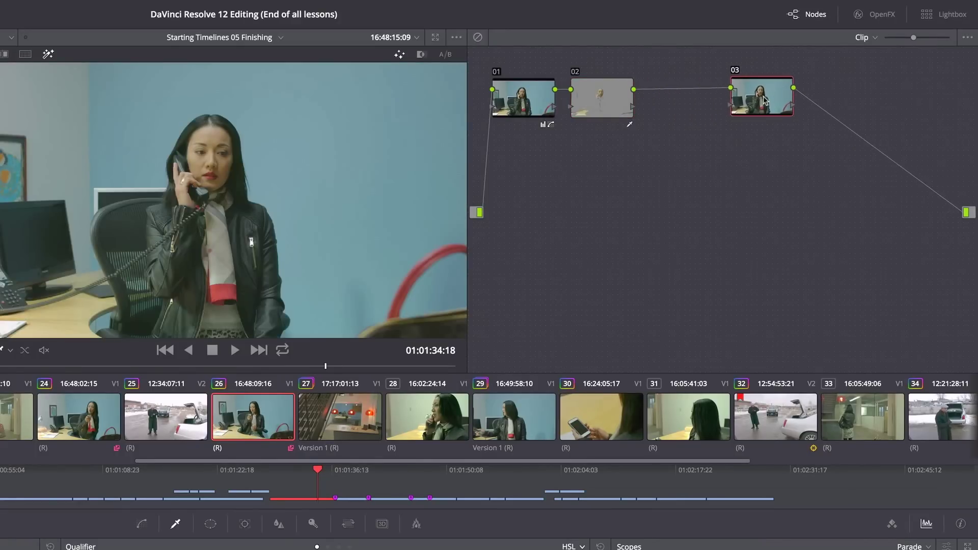
{"action": "right_click", "coordinate": [680, 181]}
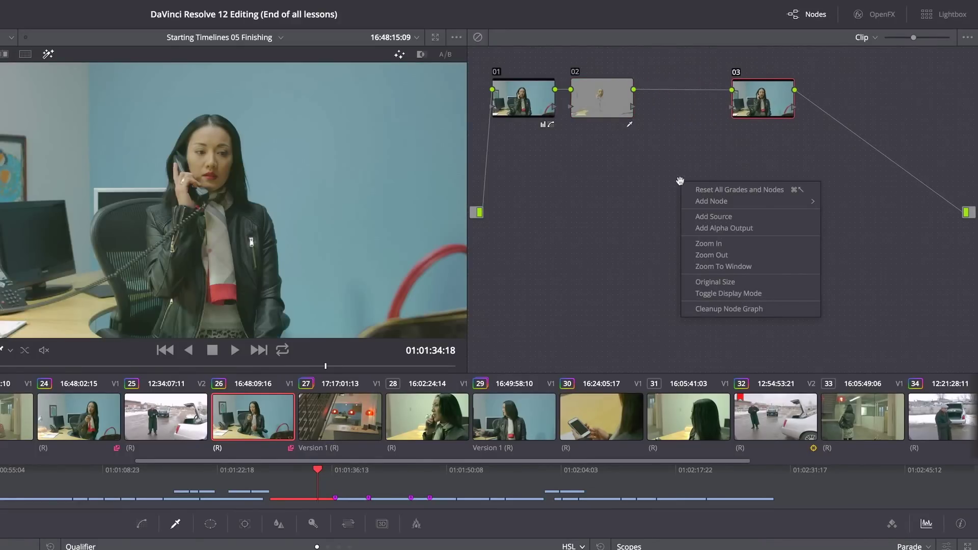
{"action": "mouse_move", "coordinate": [705, 201]}
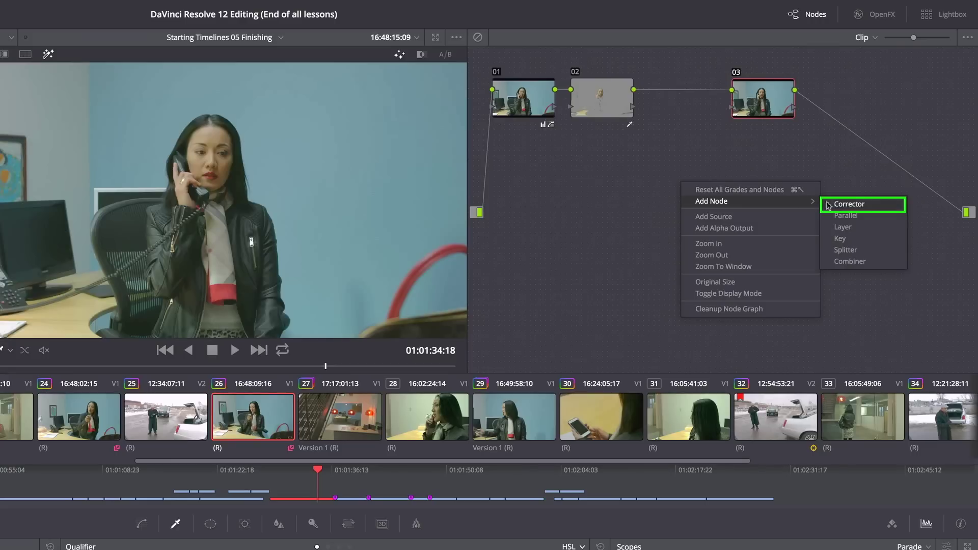
{"action": "left_click", "coordinate": [849, 206]}
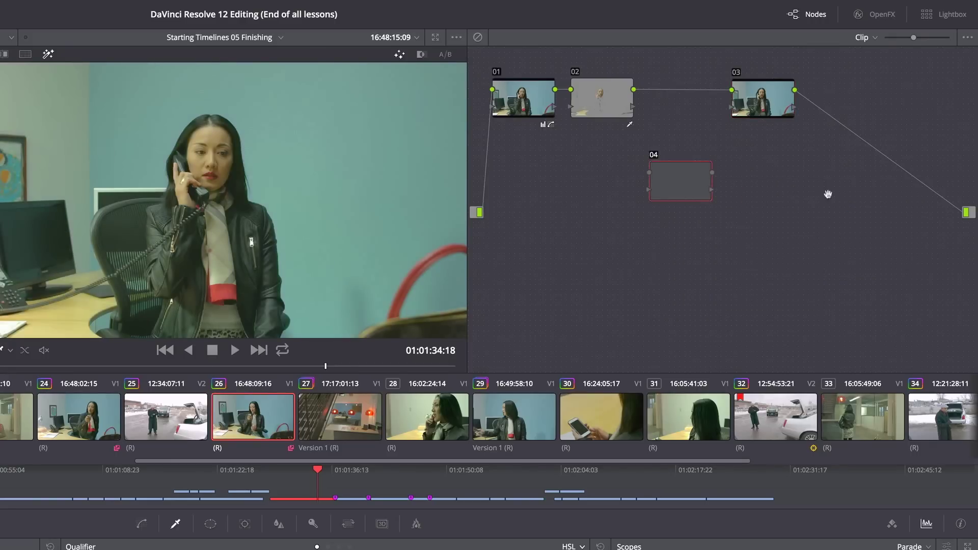
Place node 04 below the chain and route node 02's key output through it into node 03's key input
{"action": "left_click", "coordinate": [683, 173]}
{"action": "left_click_drag", "start_coordinate": [683, 173], "coordinate": [686, 175]}
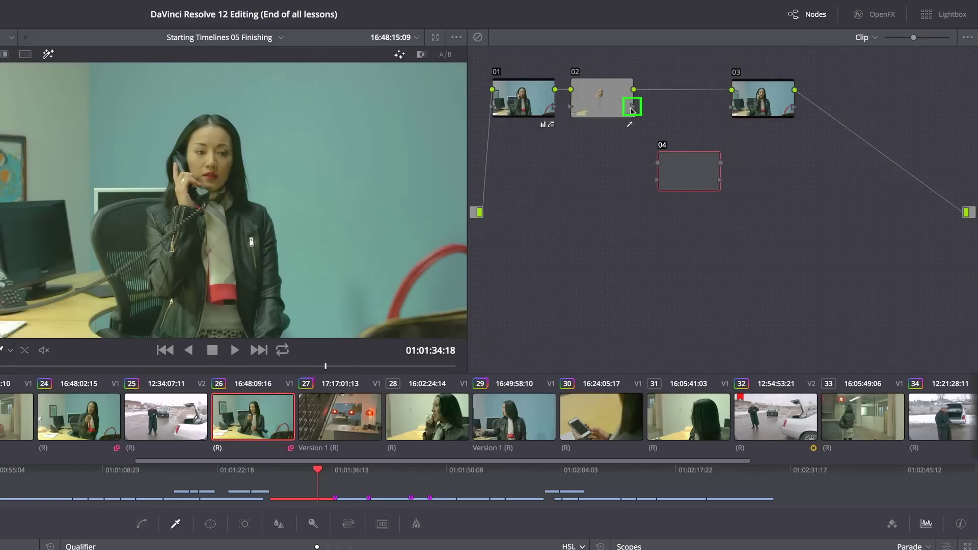
{"action": "left_click_drag", "start_coordinate": [632, 109], "coordinate": [731, 109]}
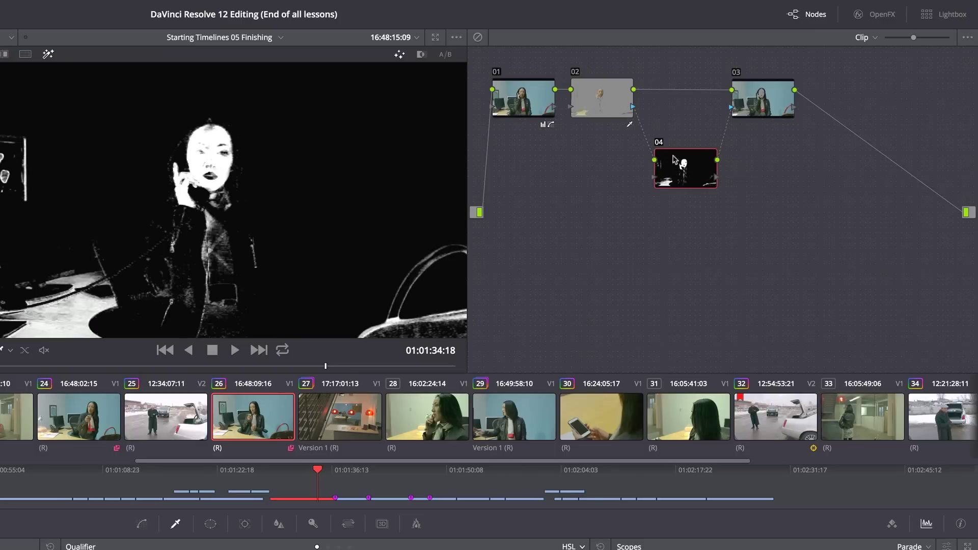
{"action": "left_click_drag", "start_coordinate": [686, 171], "coordinate": [686, 167]}
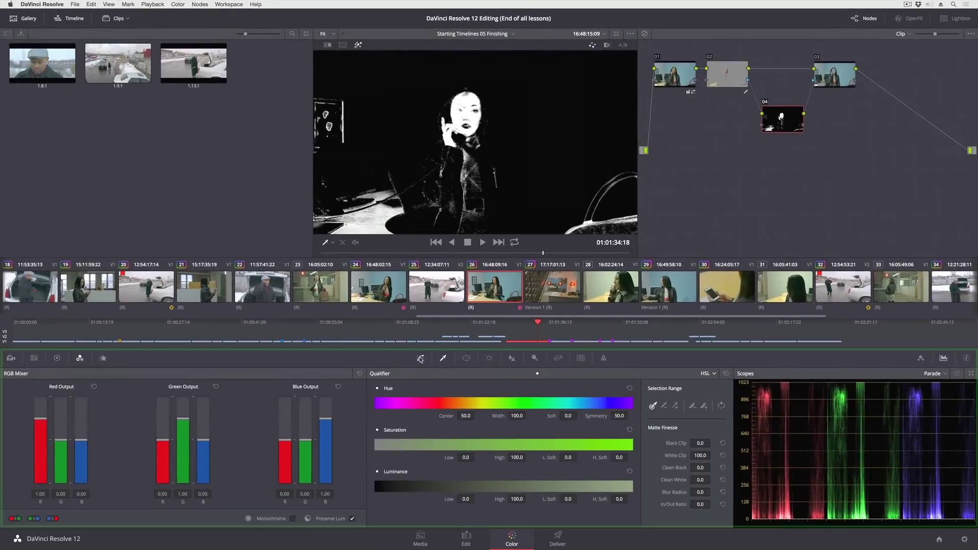
Shape node 04's curve into a steep S, crushing the lower point and lifting the upper one
{"action": "left_click", "coordinate": [420, 358]}
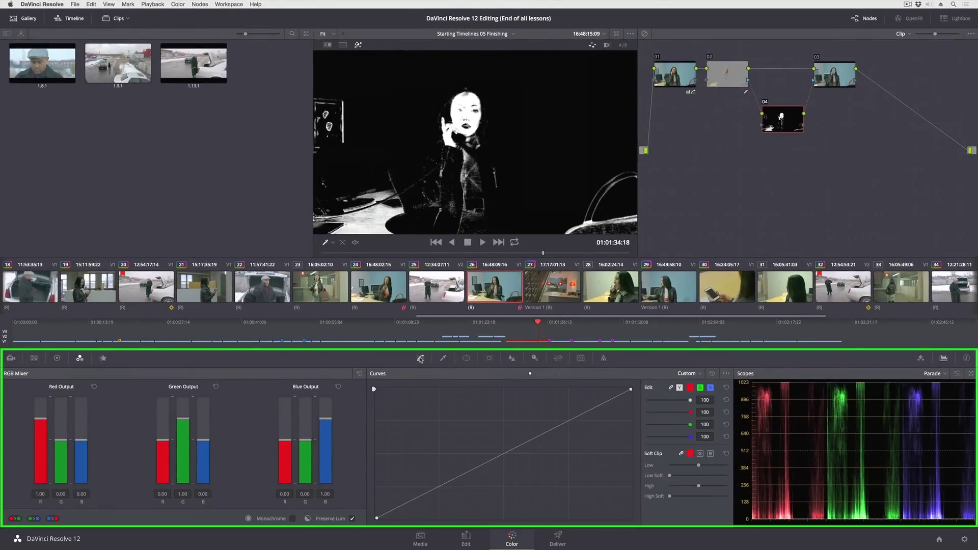
{"action": "left_click", "coordinate": [56, 358]}
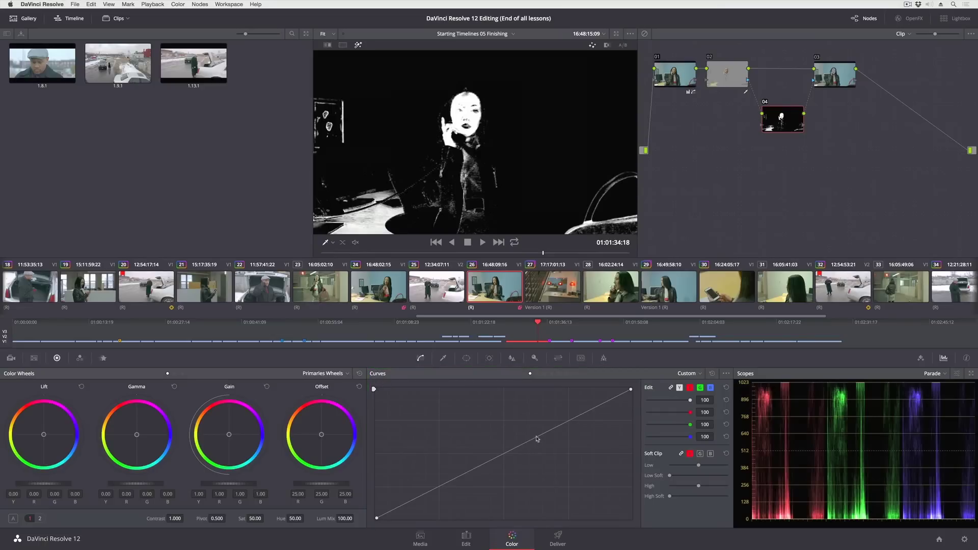
{"action": "left_click_drag", "start_coordinate": [473, 461], "coordinate": [414, 519]}
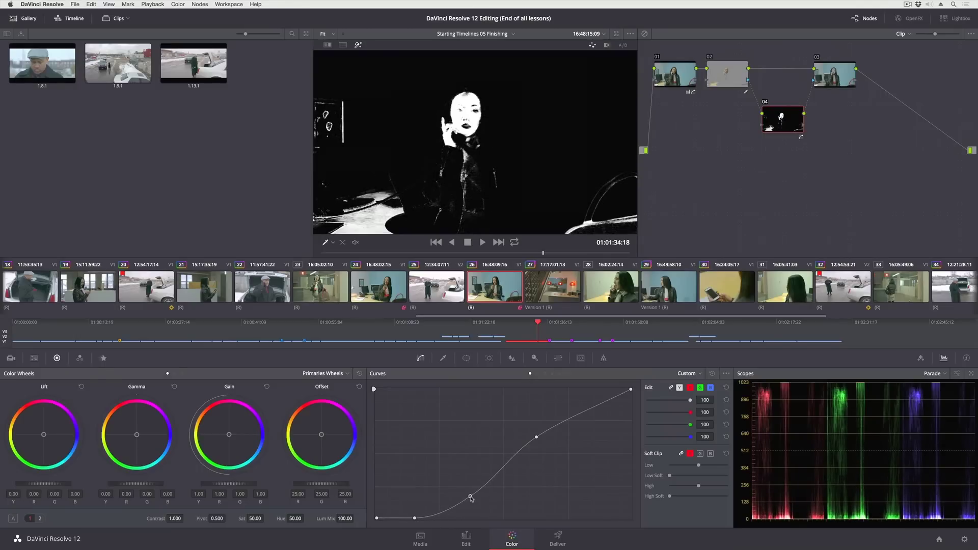
{"action": "left_click_drag", "start_coordinate": [471, 498], "coordinate": [476, 504]}
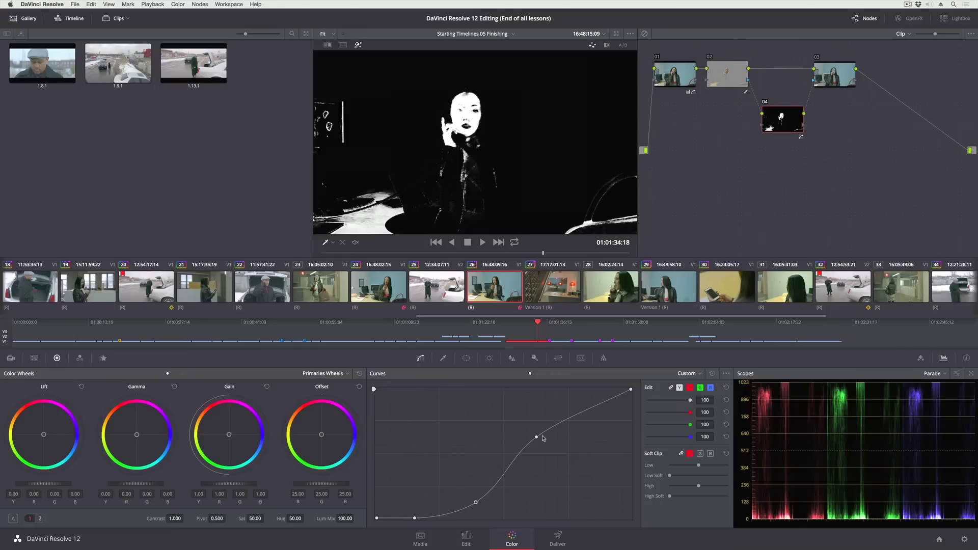
{"action": "left_click_drag", "start_coordinate": [537, 439], "coordinate": [545, 438]}
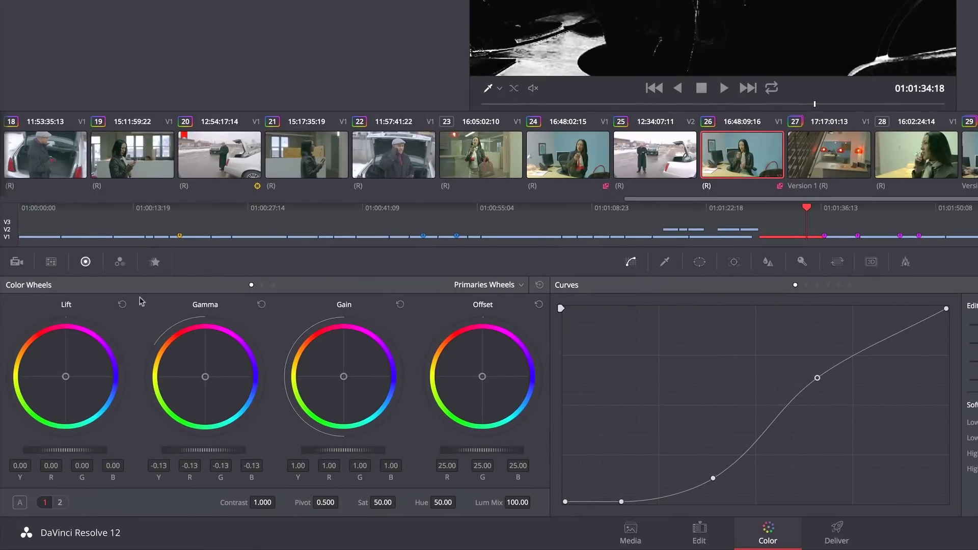
{"action": "left_click", "coordinate": [154, 262]}
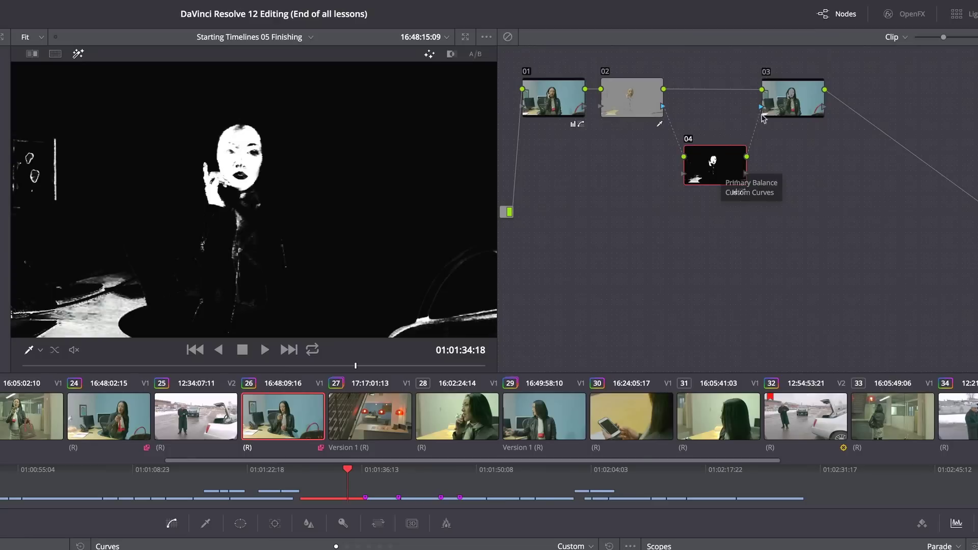
Select node 03 and invert its Key Input so the matte isolates the woman's face and hand
{"action": "left_click", "coordinate": [792, 110]}
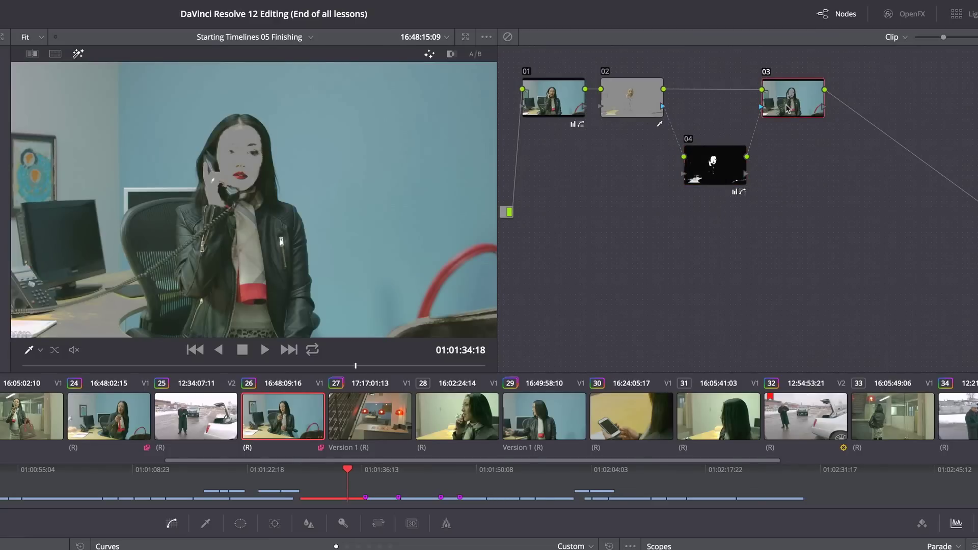
{"action": "left_click_drag", "start_coordinate": [727, 174], "coordinate": [724, 172]}
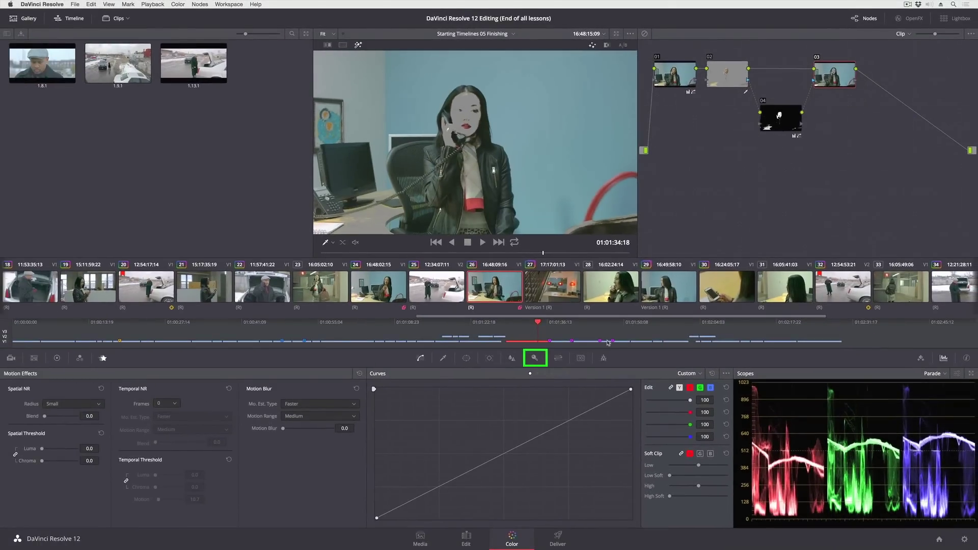
{"action": "left_click", "coordinate": [534, 358]}
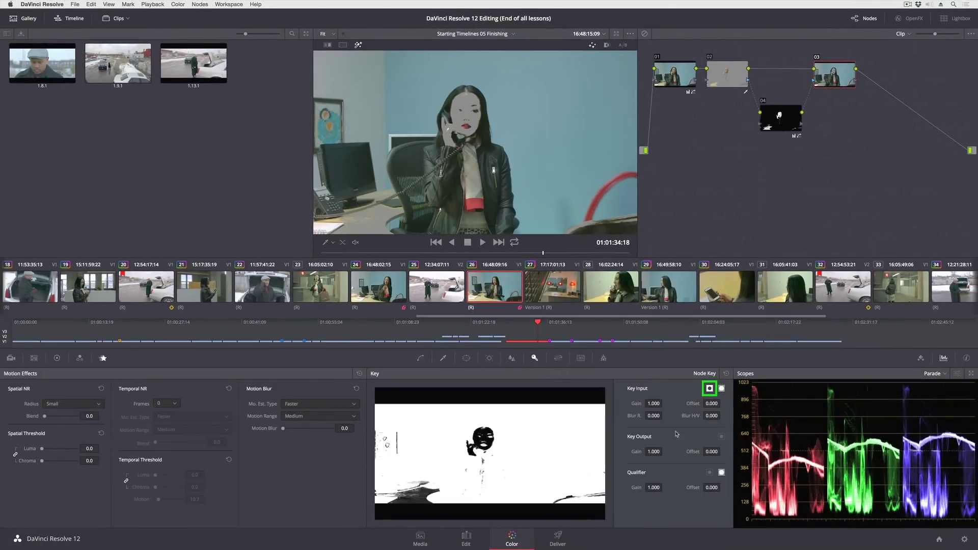
{"action": "left_click", "coordinate": [710, 389]}
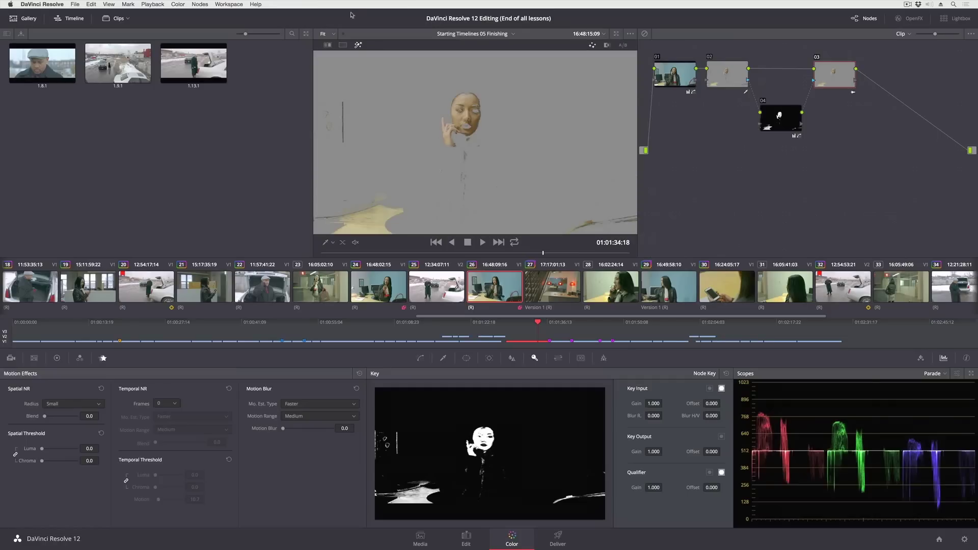
Turn off the grey Highlight preview and nudge node 03's Gamma balance slightly for the skin
{"action": "left_click", "coordinate": [358, 45]}
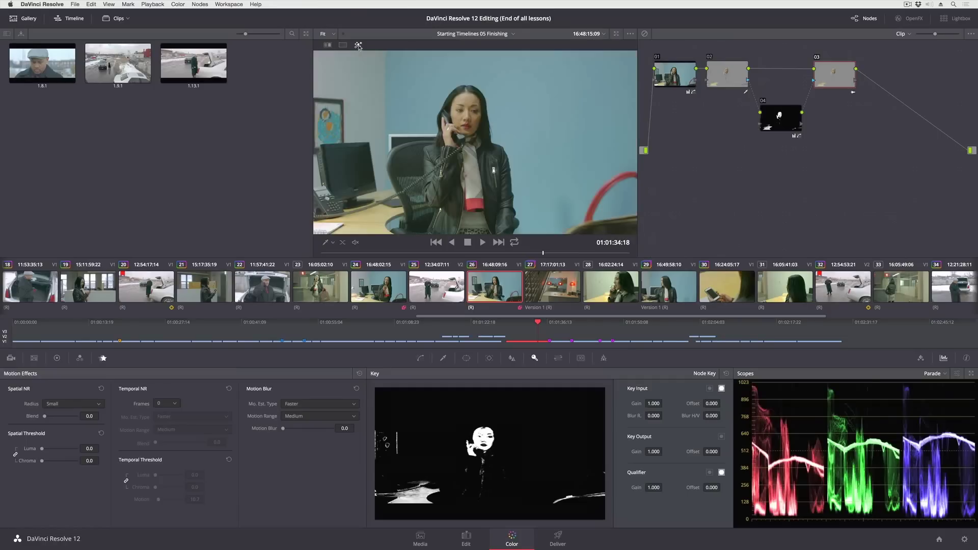
{"action": "left_click", "coordinate": [56, 358]}
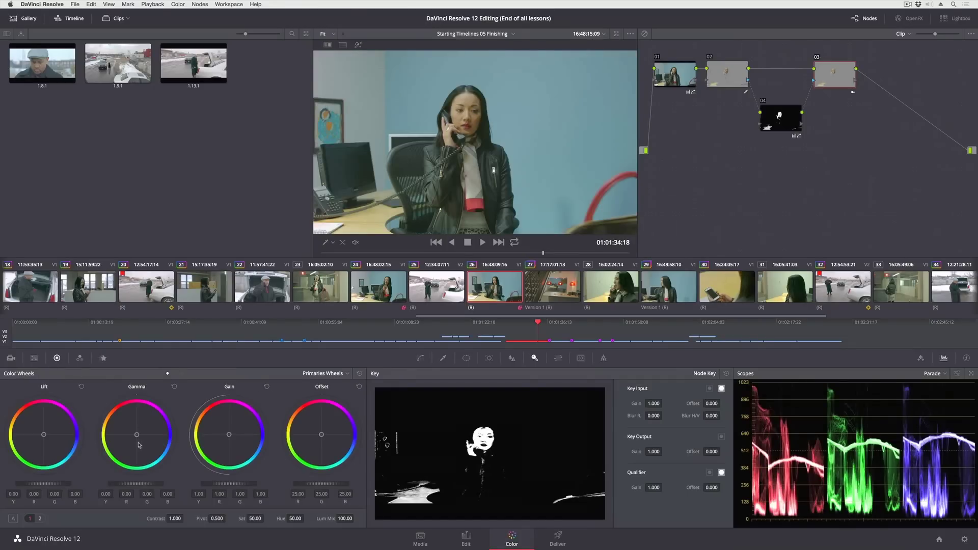
{"action": "left_click_drag", "start_coordinate": [139, 446], "coordinate": [147, 430]}
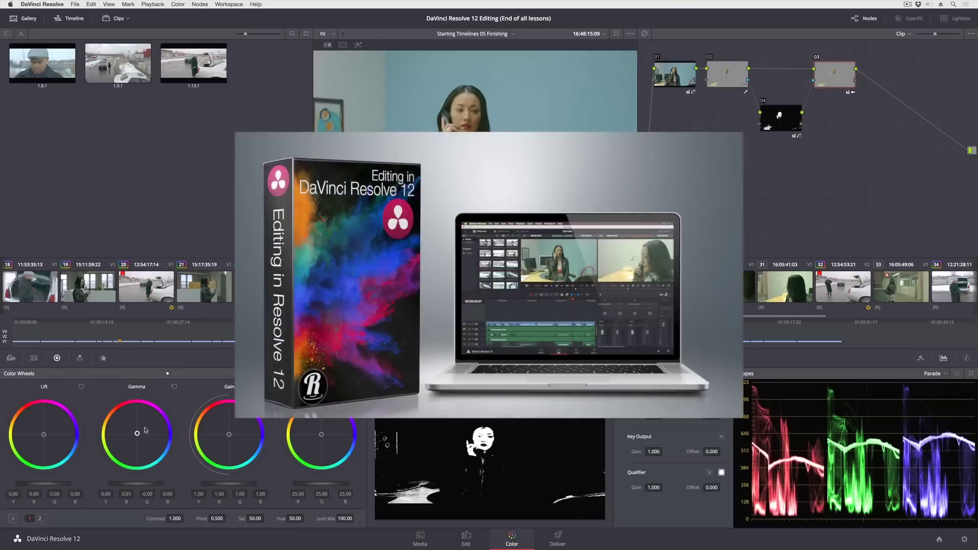